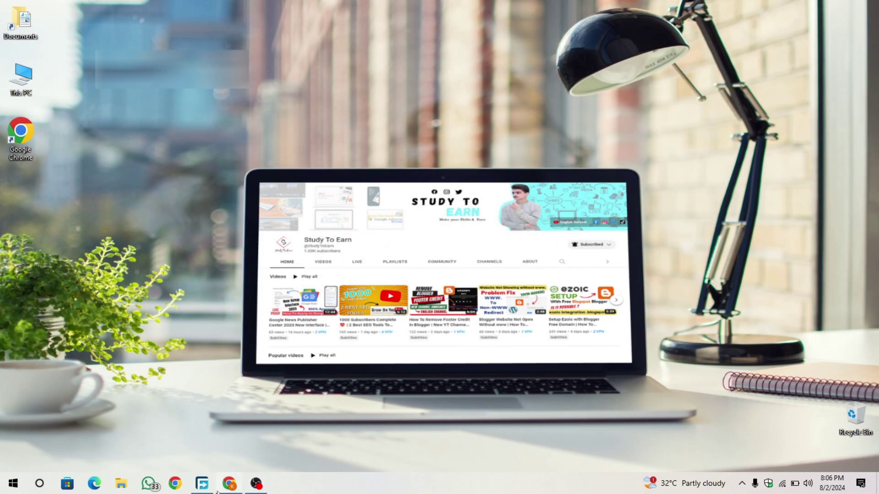
Switch to the Ezoic Hosting settings in Chrome and open the WordPress Hosting dashboard.
left_click(230, 484)
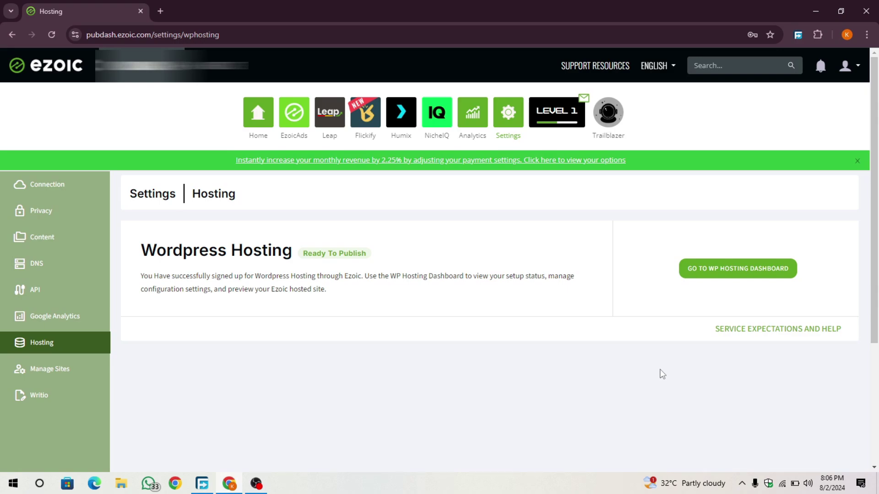
left_click_drag(140, 244, 308, 253)
left_click(320, 253)
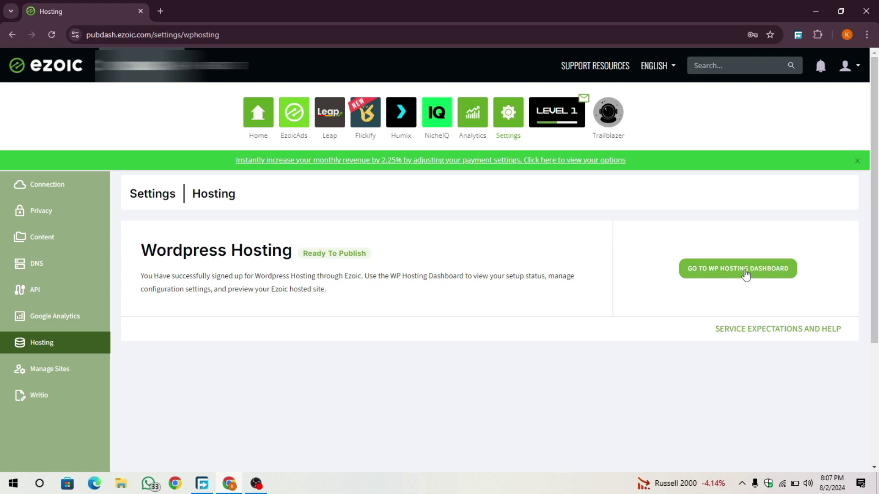
left_click(762, 282)
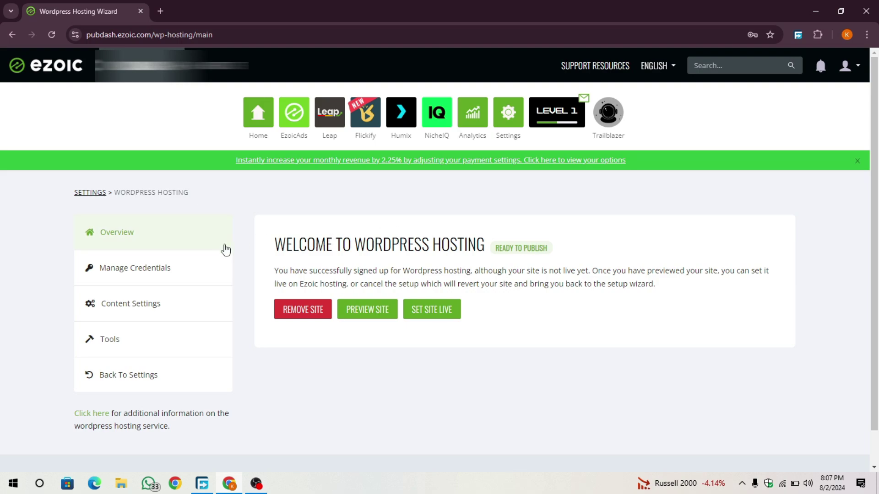
Open the Site Integration settings and examine the site's Cloudflare connection.
left_click(98, 192)
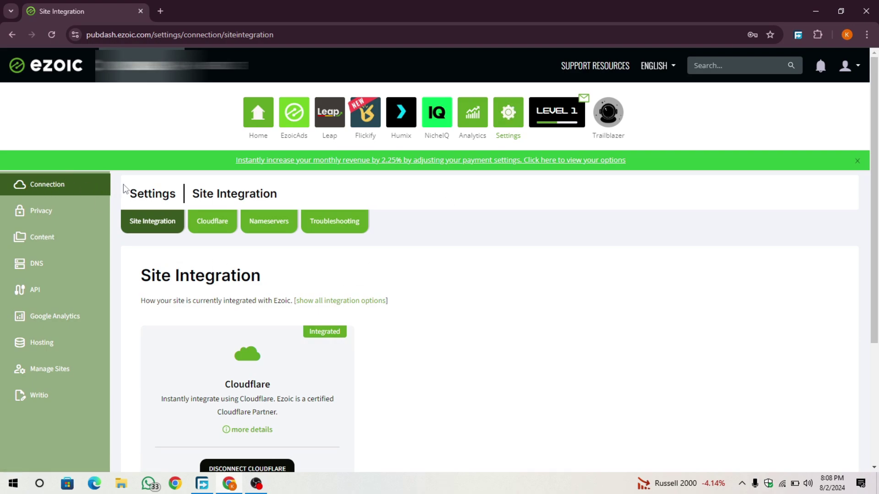
scroll(295, 277, "down", 1)
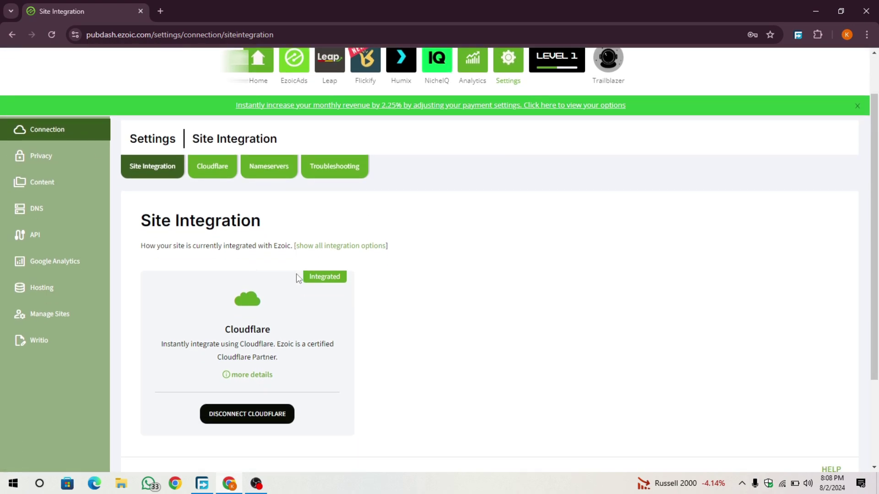
left_click_drag(225, 330, 284, 330)
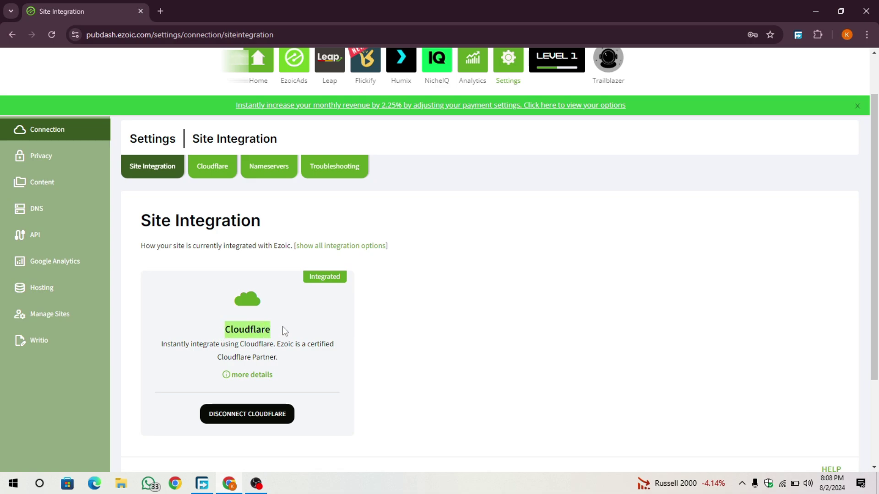
scroll(366, 361, "down", 1)
left_click(380, 368)
scroll(380, 368, "up", 1)
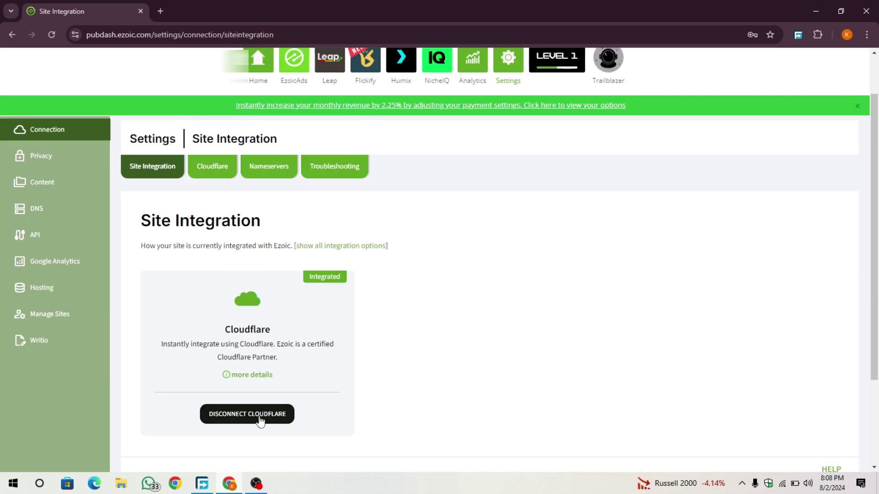
left_click(279, 414)
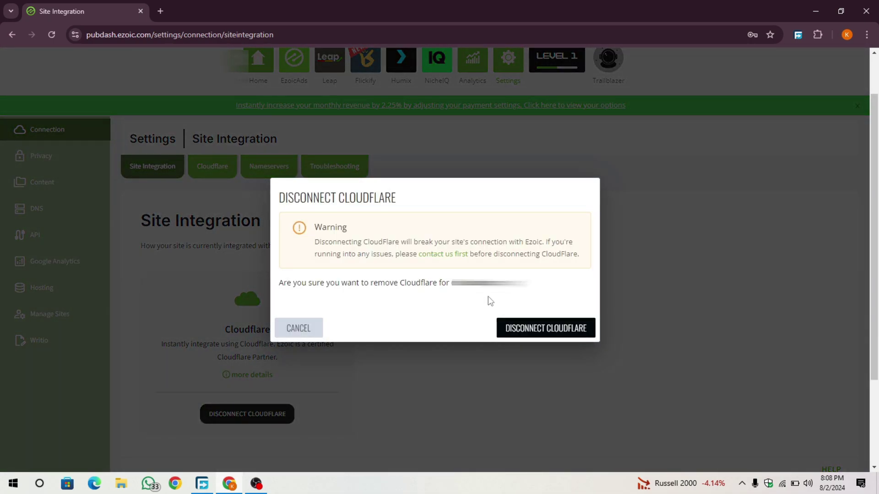
left_click(305, 333)
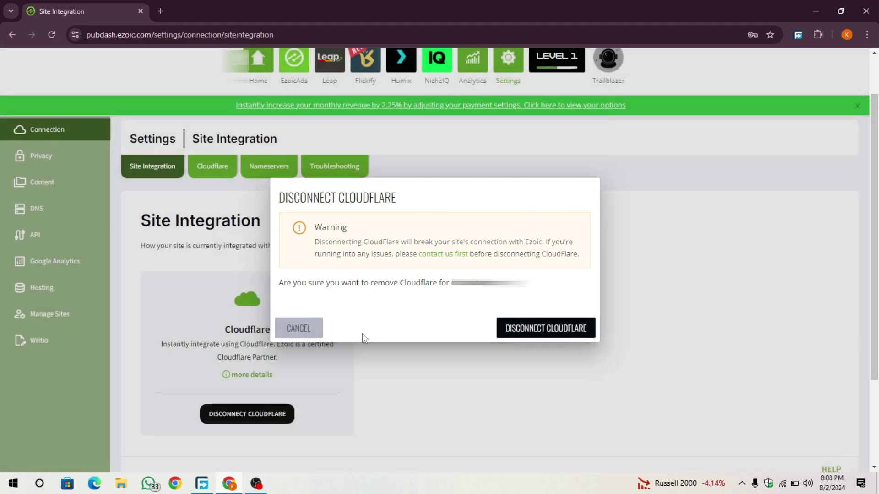
left_click_drag(222, 334, 319, 333)
left_click(370, 336)
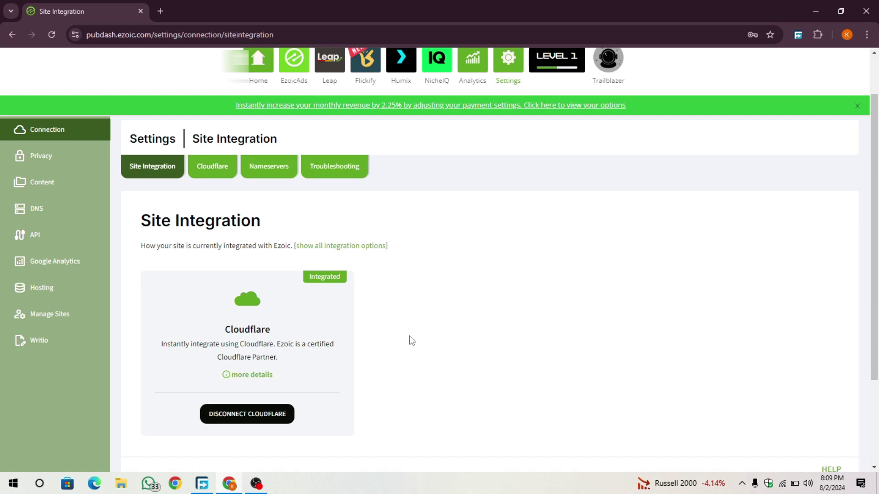
Open the instructions for integrating the site through Ezoic name servers.
scroll(342, 362, "down", 2)
scroll(335, 337, "up", 3)
scroll(312, 350, "down", 1)
scroll(262, 207, "up", 1)
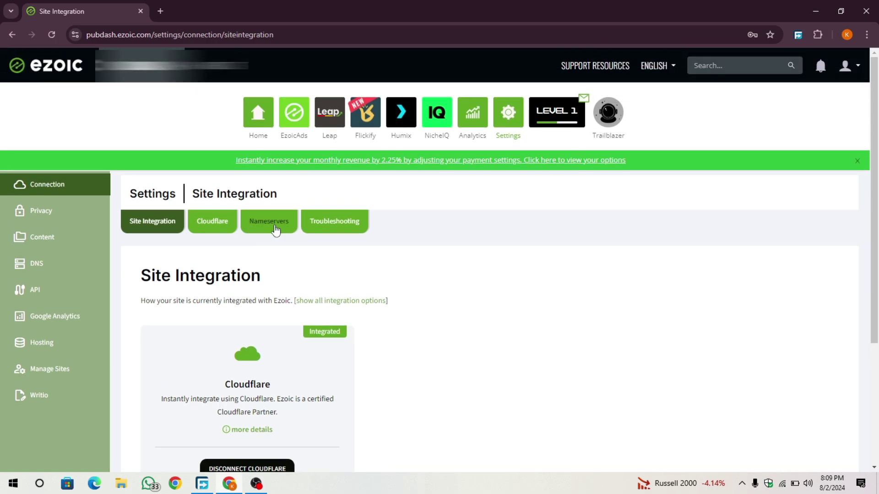
left_click(273, 224)
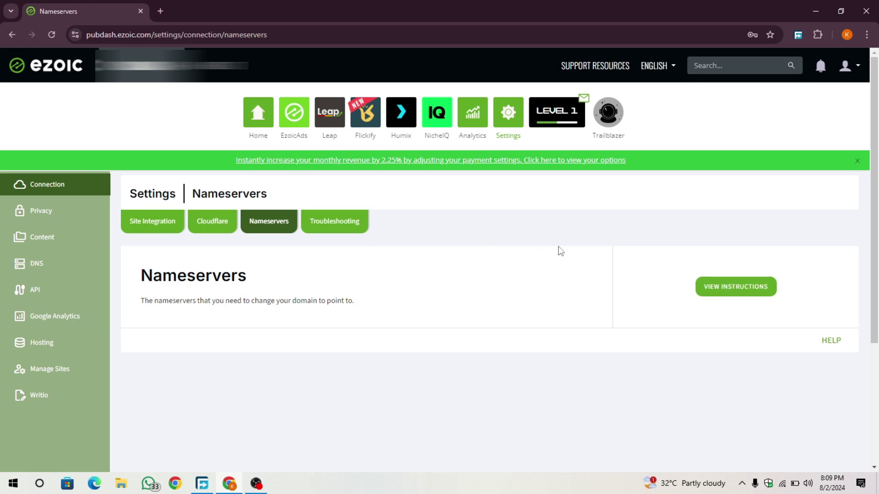
left_click(734, 281)
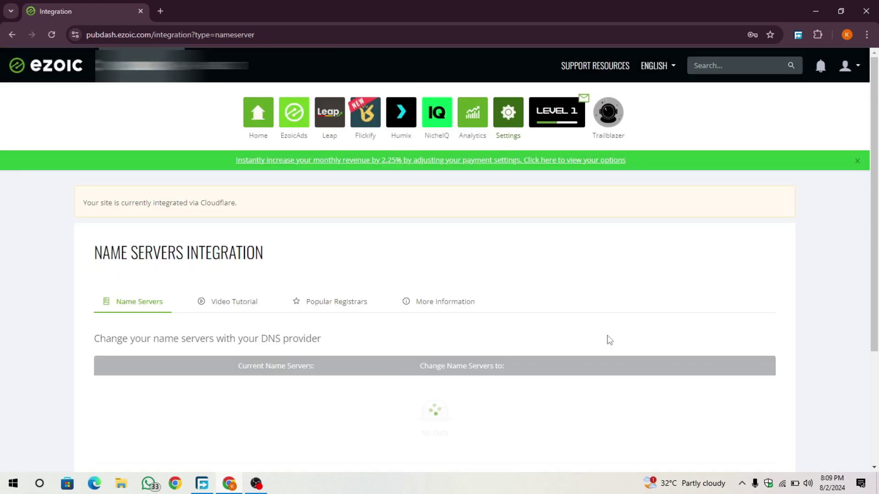
Examine the current name servers and the Ezoic replacements listed for Nameserver 1 and Nameserver 2.
scroll(604, 340, "down", 3)
left_click_drag(451, 277, 521, 276)
left_click_drag(450, 301, 521, 300)
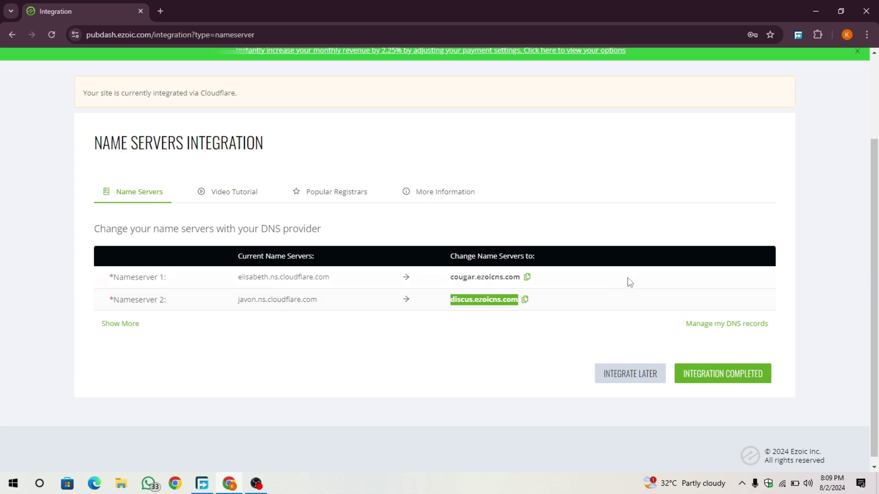
left_click(646, 278)
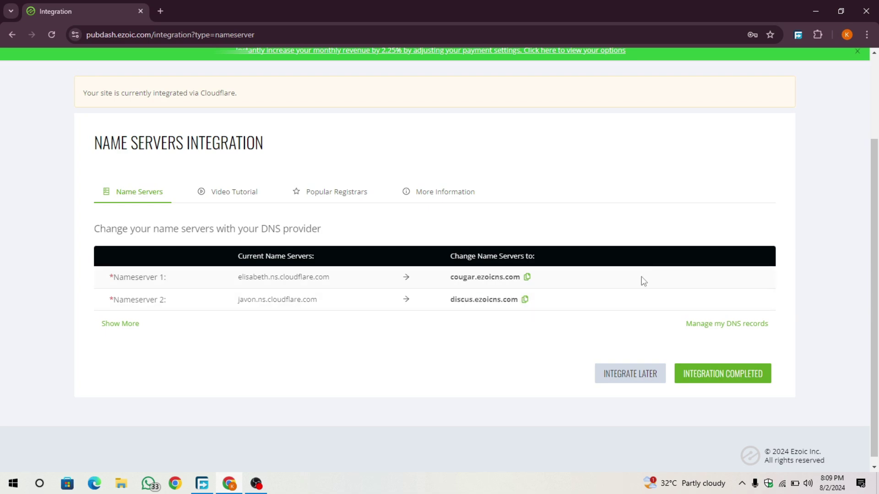
left_click_drag(519, 310, 108, 279)
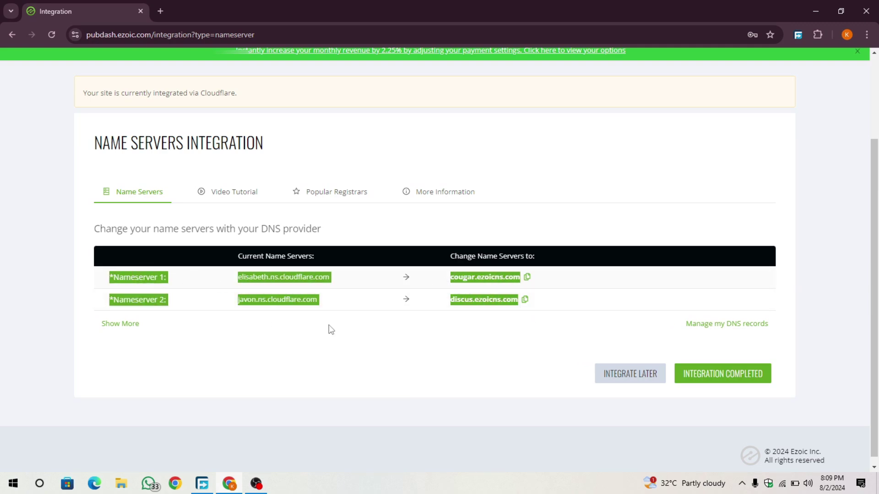
left_click(265, 321)
scroll(351, 196, "up", 3)
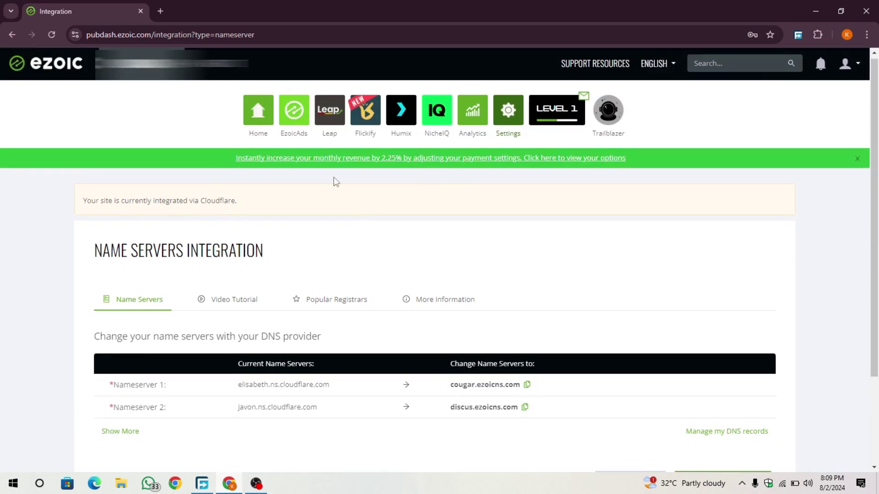
Remove the site from Ezoic's WordPress Hosting dashboard and confirm cancelling the hosting signup.
left_click(504, 115)
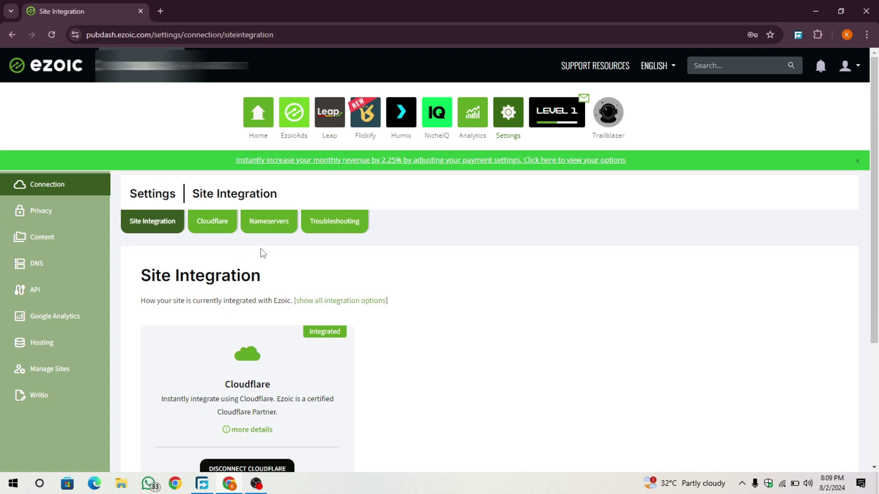
left_click(57, 343)
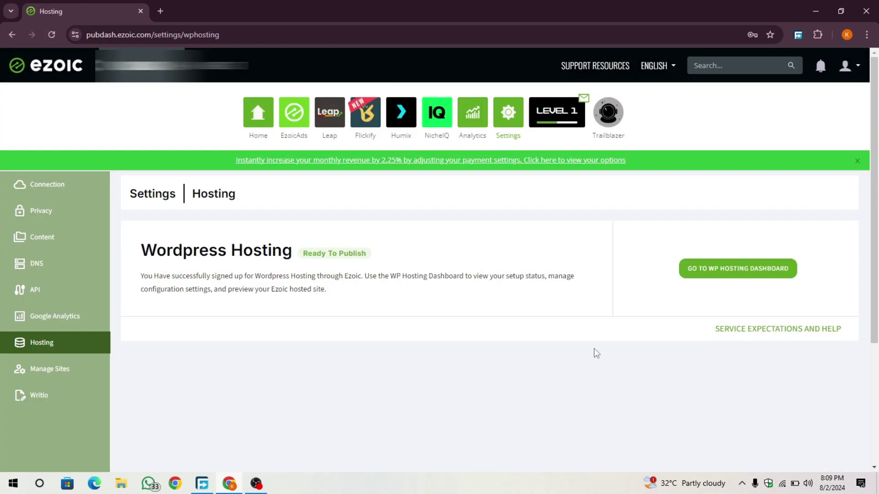
left_click(761, 273)
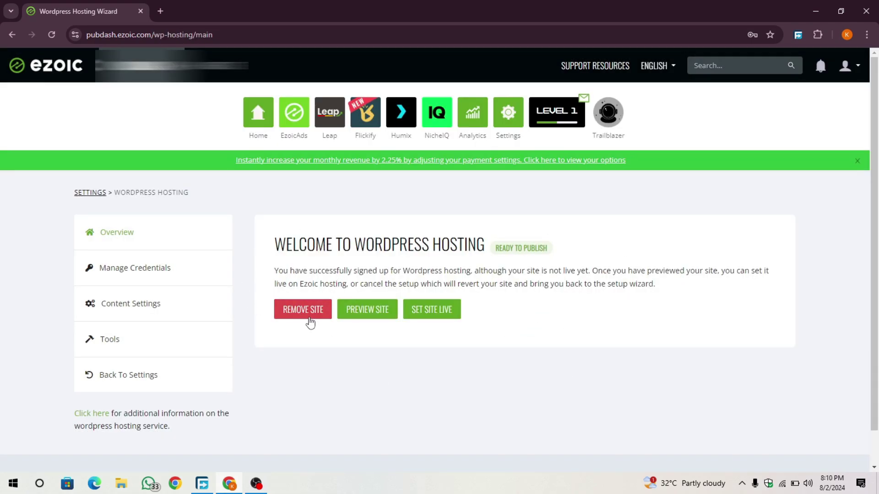
left_click(310, 323)
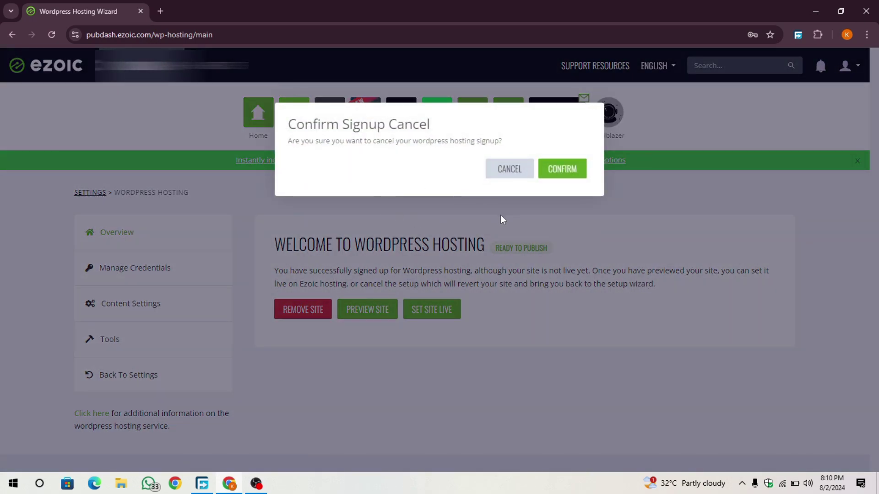
left_click(497, 165)
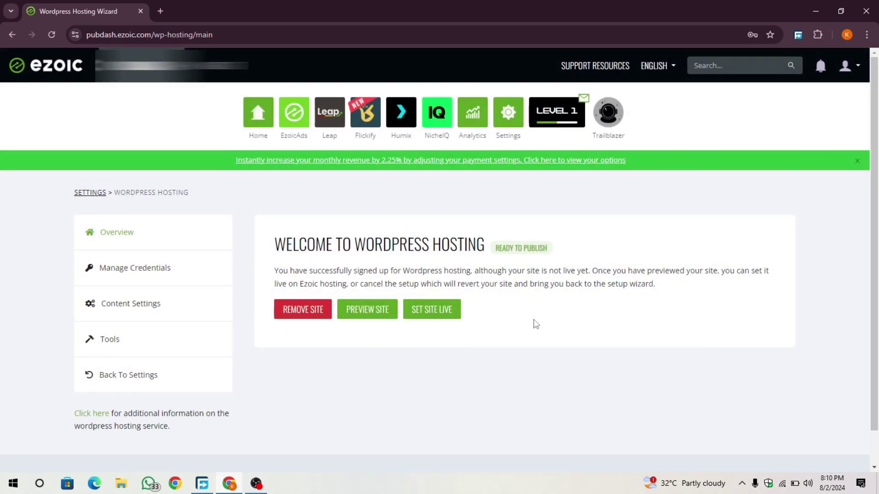
left_click(310, 315)
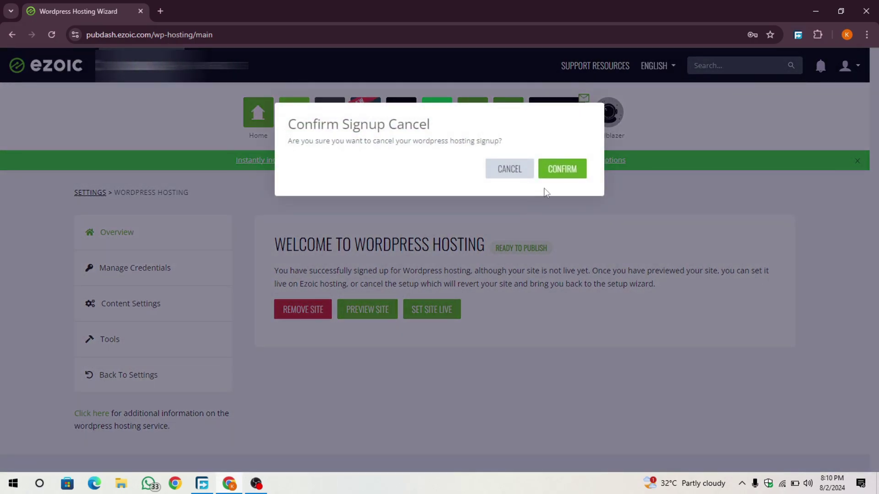
left_click(560, 170)
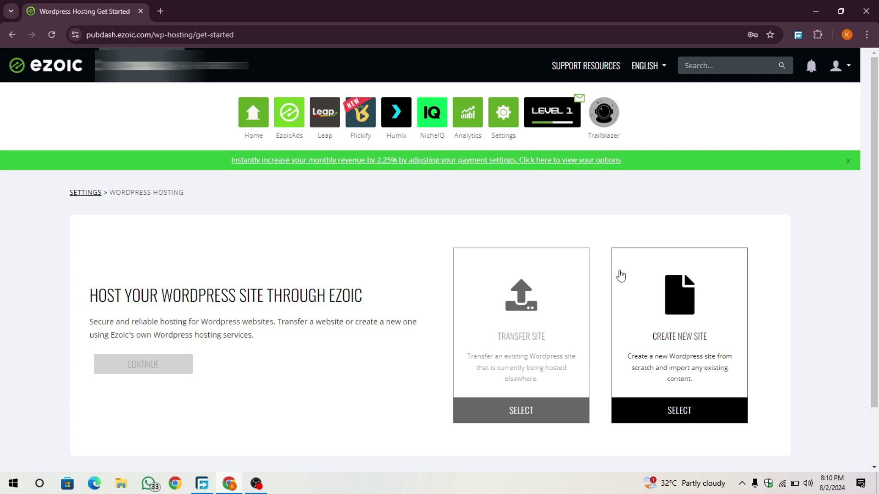
Review the Site Integration and Nameservers settings and check which settings categories are listed for the site.
left_click(534, 138)
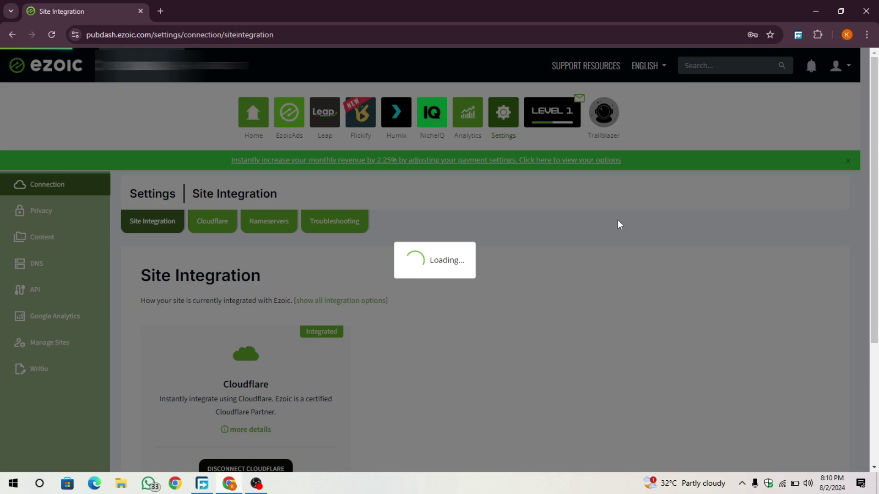
scroll(366, 275, "down", 1)
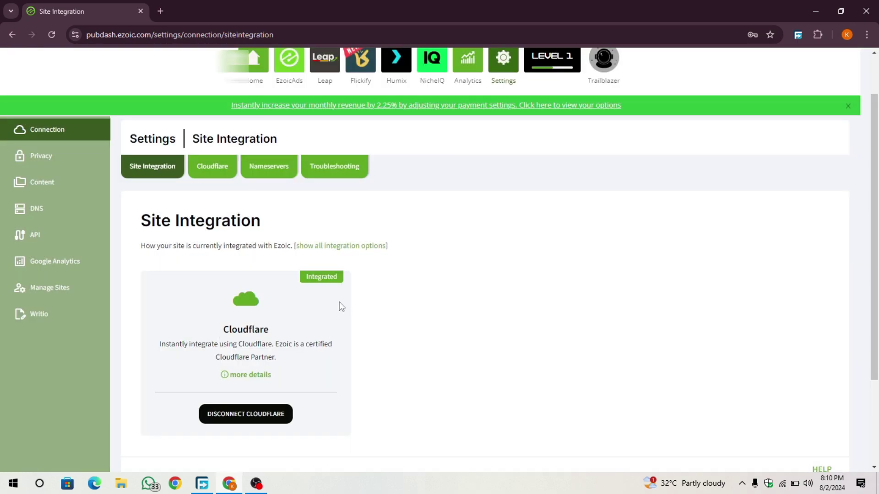
scroll(316, 283, "up", 1)
left_click(284, 224)
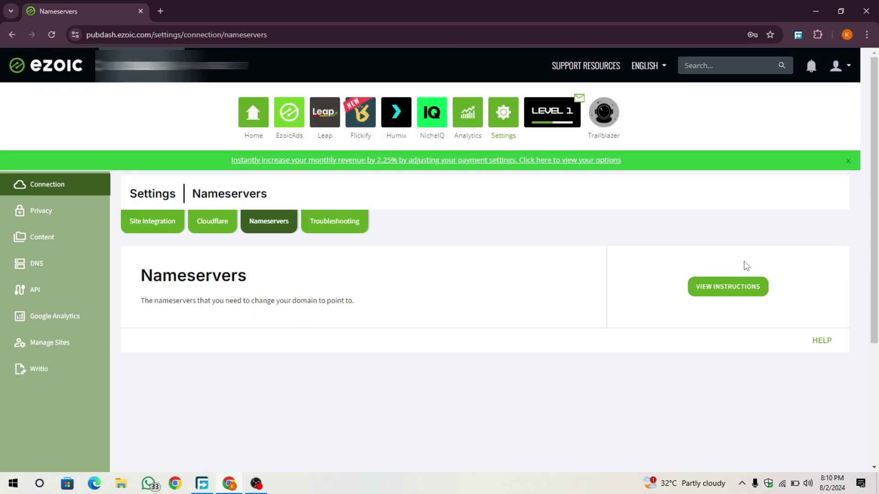
left_click(140, 221)
scroll(370, 327, "down", 1)
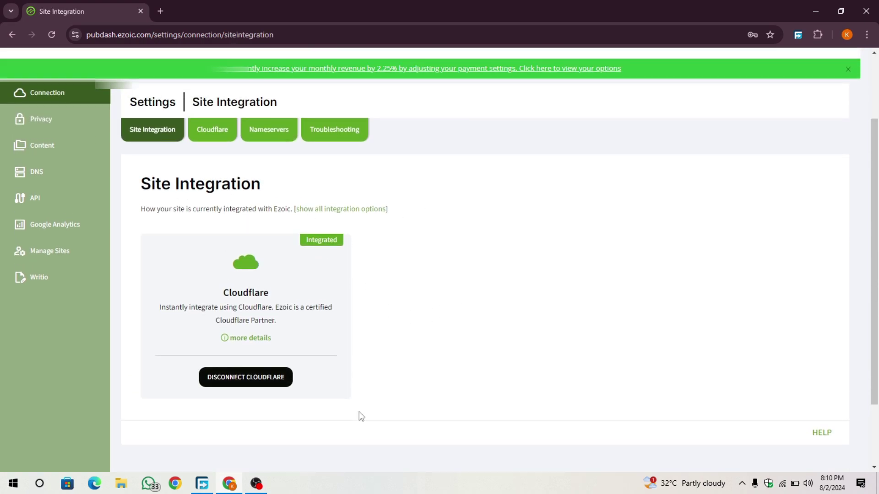
scroll(358, 411, "up", 2)
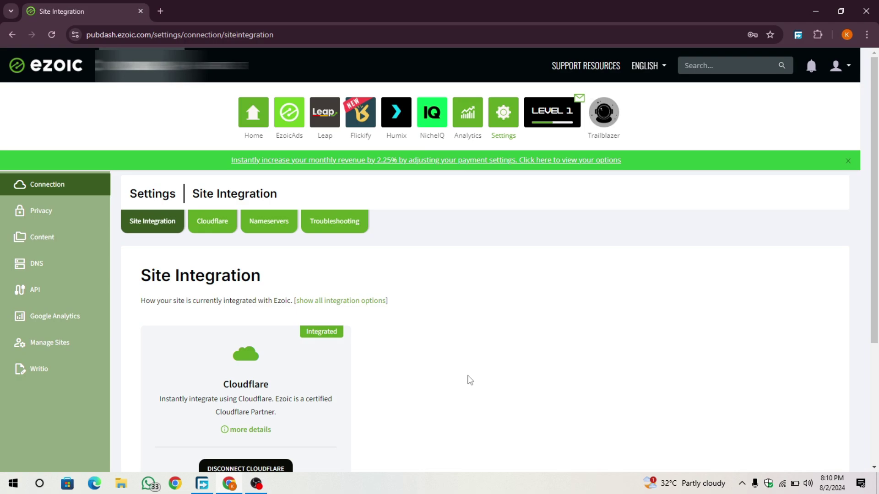
scroll(382, 349, "down", 1)
scroll(329, 271, "up", 1)
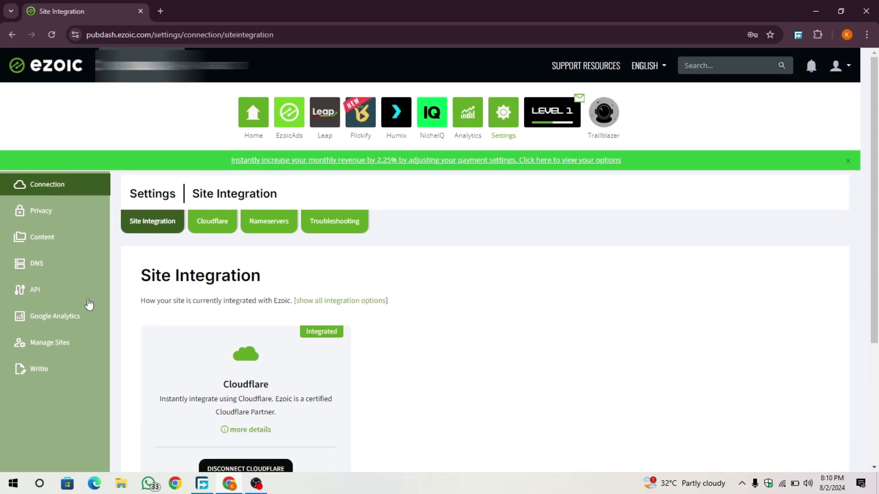